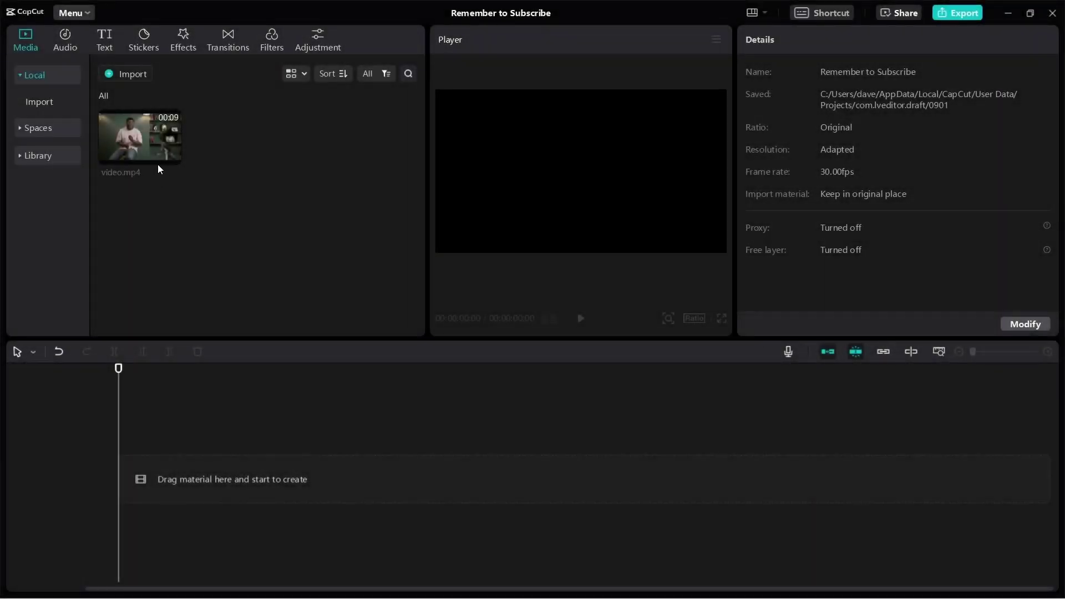
- Place video.mp4 at the start of the main timeline track and select the clip
{"action": "left_click_drag", "start_coordinate": [140, 136], "coordinate": [134, 471]}
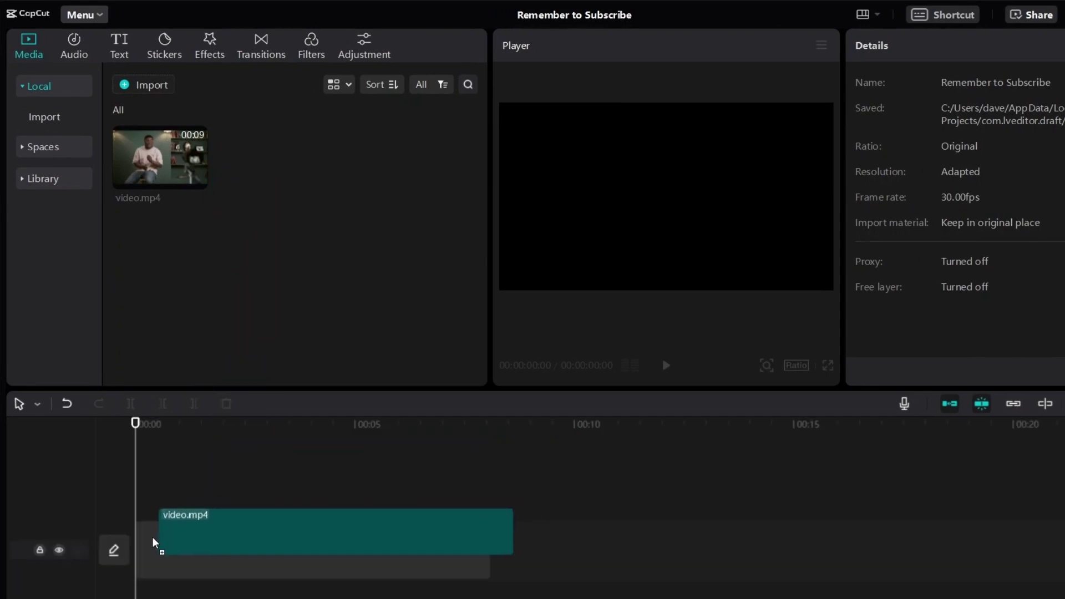
{"action": "left_click_drag", "start_coordinate": [152, 538], "coordinate": [115, 562]}
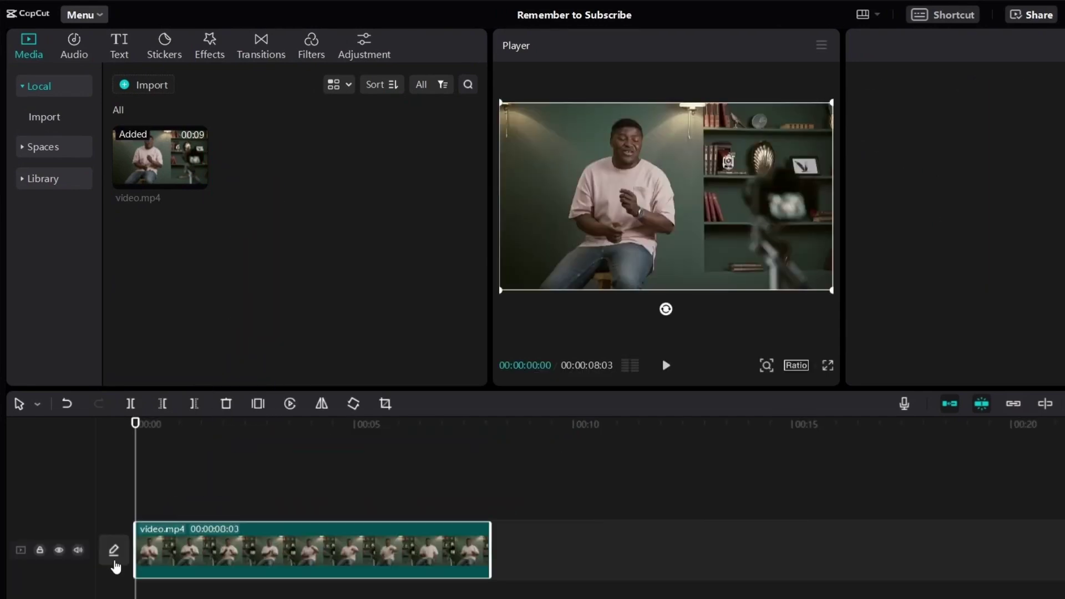
{"action": "left_click", "coordinate": [241, 493]}
{"action": "left_click", "coordinate": [314, 532]}
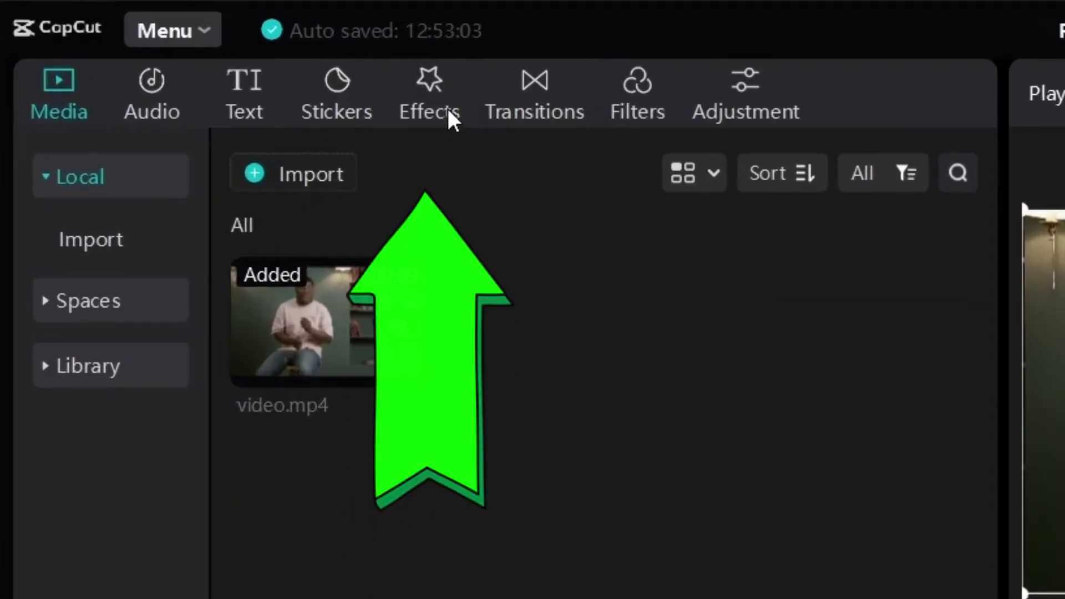
- Drag the Blur effect from the Effects Lens category onto the video.mp4 clip
{"action": "left_click", "coordinate": [219, 53]}
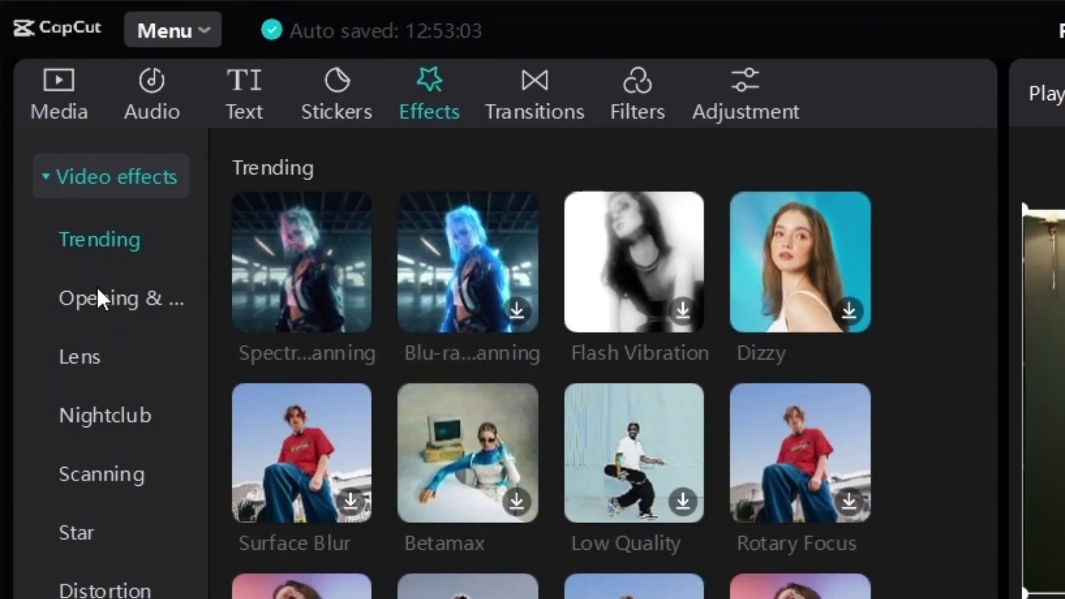
{"action": "left_click", "coordinate": [73, 367]}
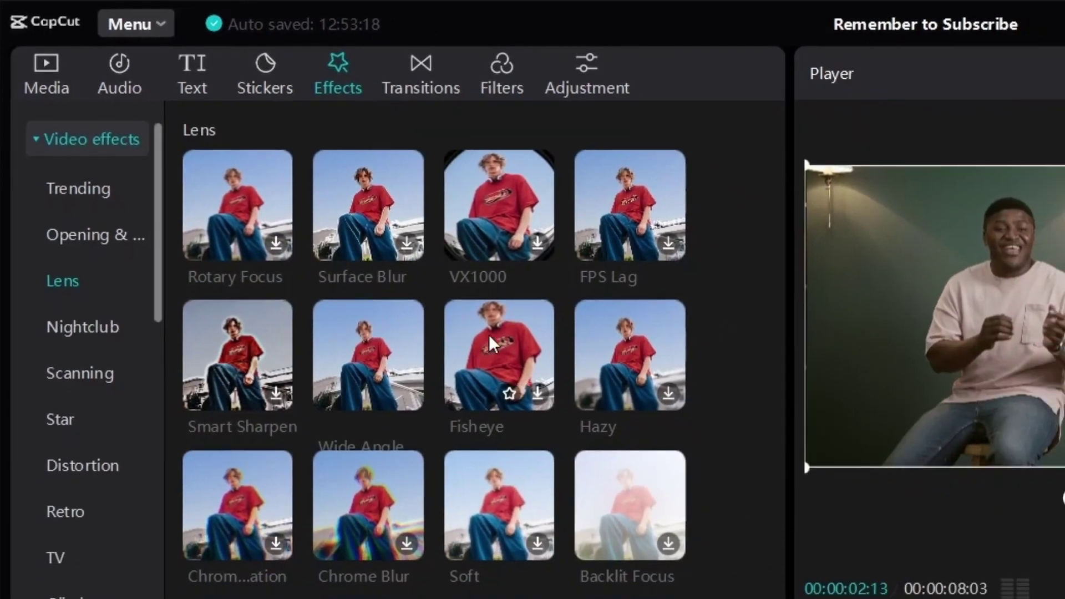
{"action": "scroll", "coordinate": [505, 350], "scroll_direction": "down", "scroll_amount": 2}
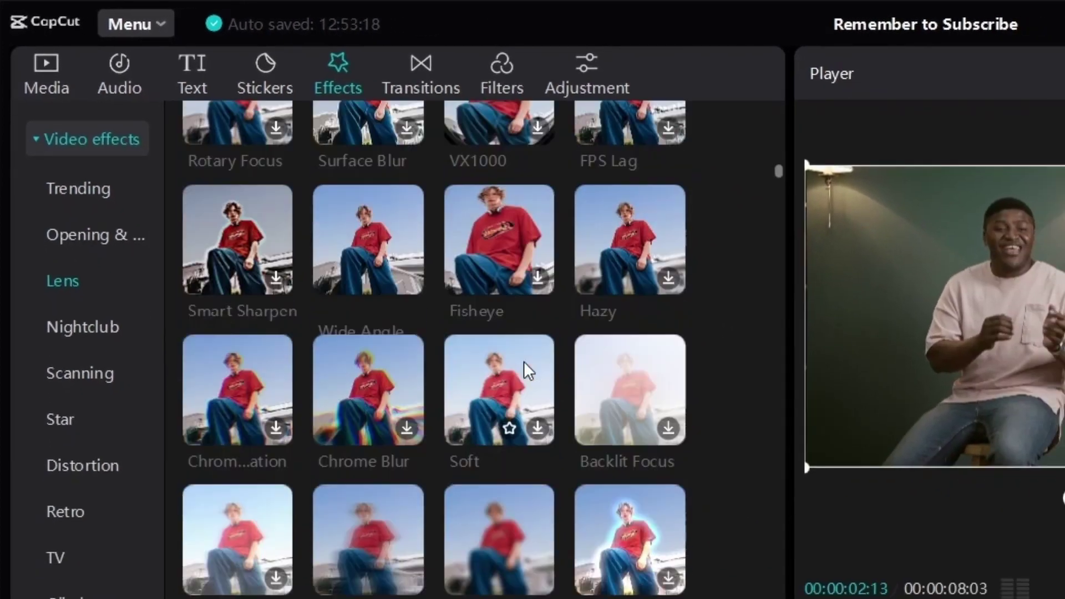
{"action": "scroll", "coordinate": [525, 364], "scroll_direction": "down", "scroll_amount": 2}
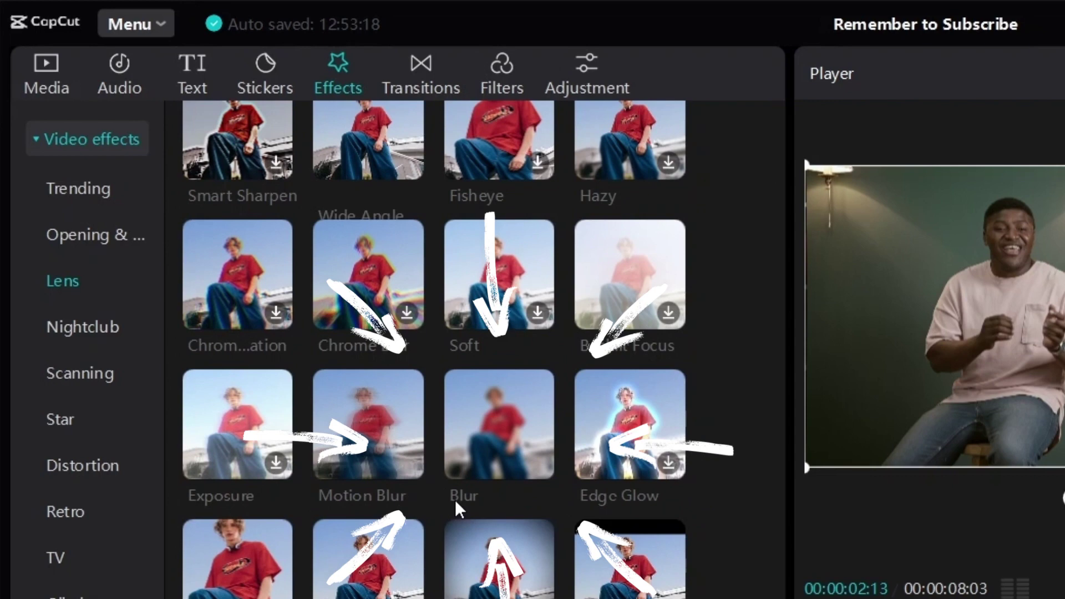
{"action": "mouse_move", "coordinate": [499, 421]}
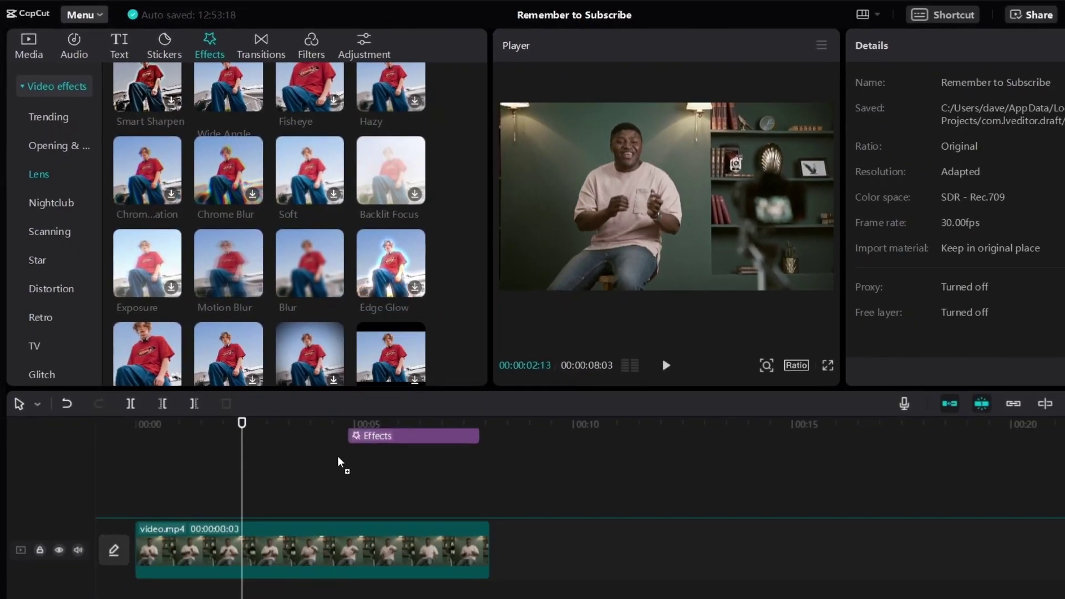
{"action": "left_click_drag", "start_coordinate": [338, 458], "coordinate": [215, 551]}
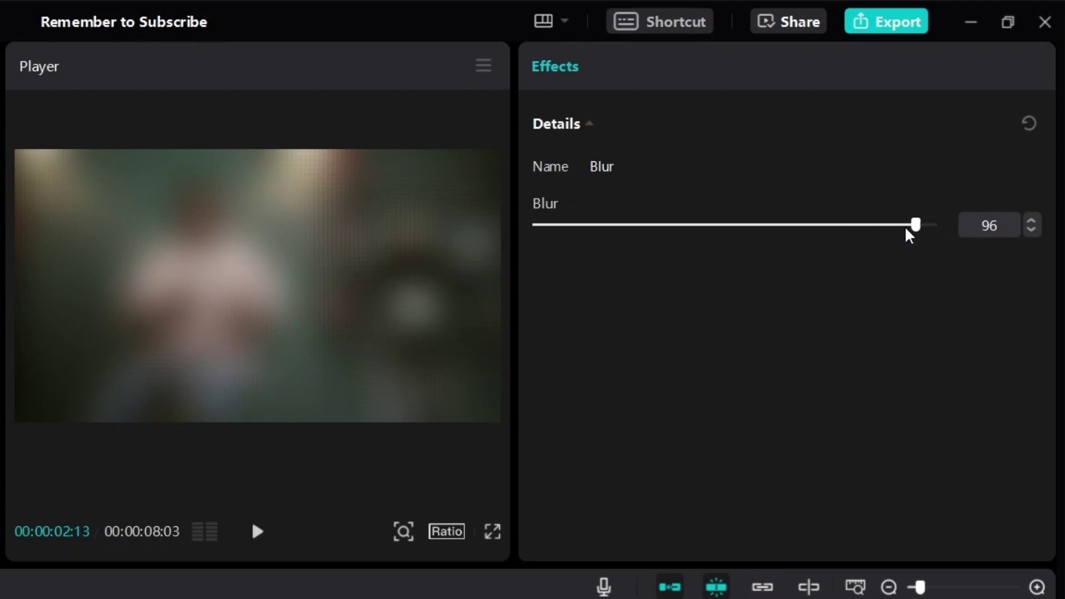
- Drag the Blur strength slider down from 96 to 22
{"action": "left_click_drag", "start_coordinate": [908, 236], "coordinate": [553, 245]}
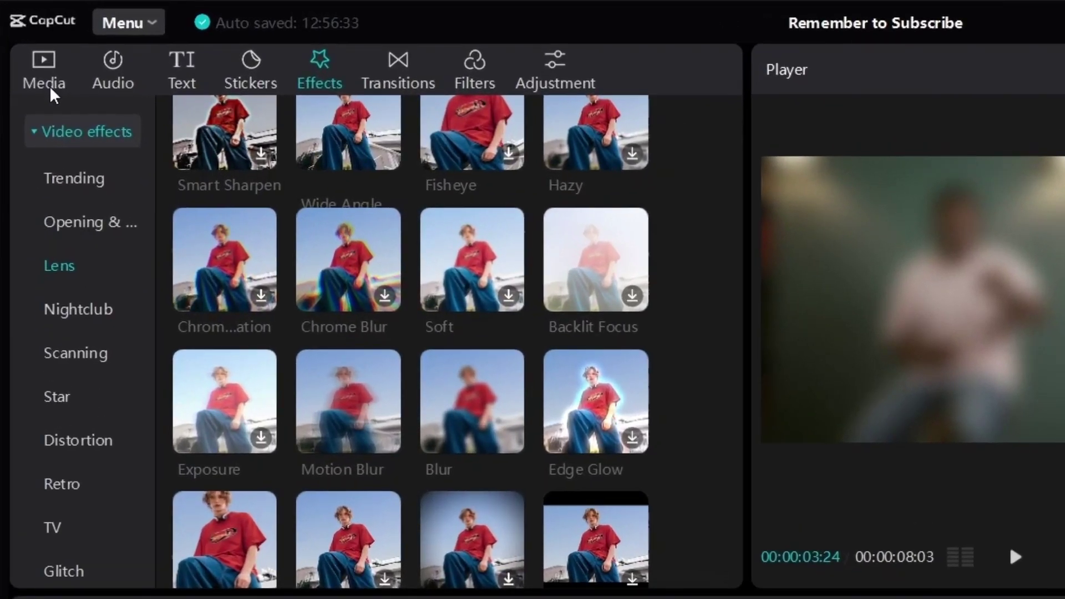
- Lay a second copy of video.mp4 on a new track above the blurred clip, aligned at 00:00
{"action": "left_click", "coordinate": [31, 56]}
{"action": "left_click_drag", "start_coordinate": [244, 244], "coordinate": [124, 498]}
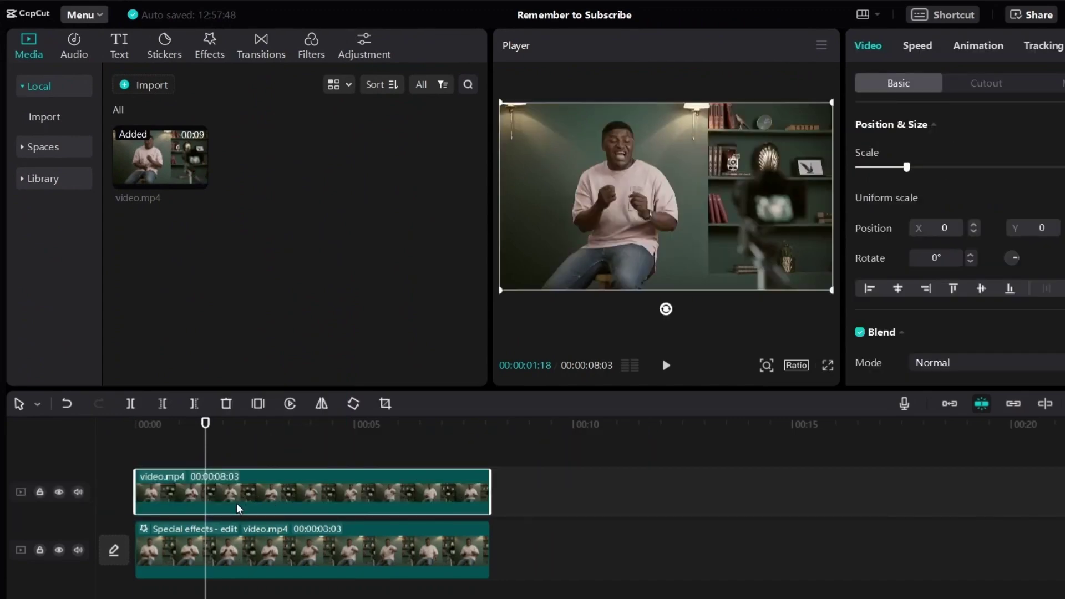
{"action": "left_click_drag", "start_coordinate": [237, 503], "coordinate": [218, 492]}
{"action": "left_click", "coordinate": [244, 467]}
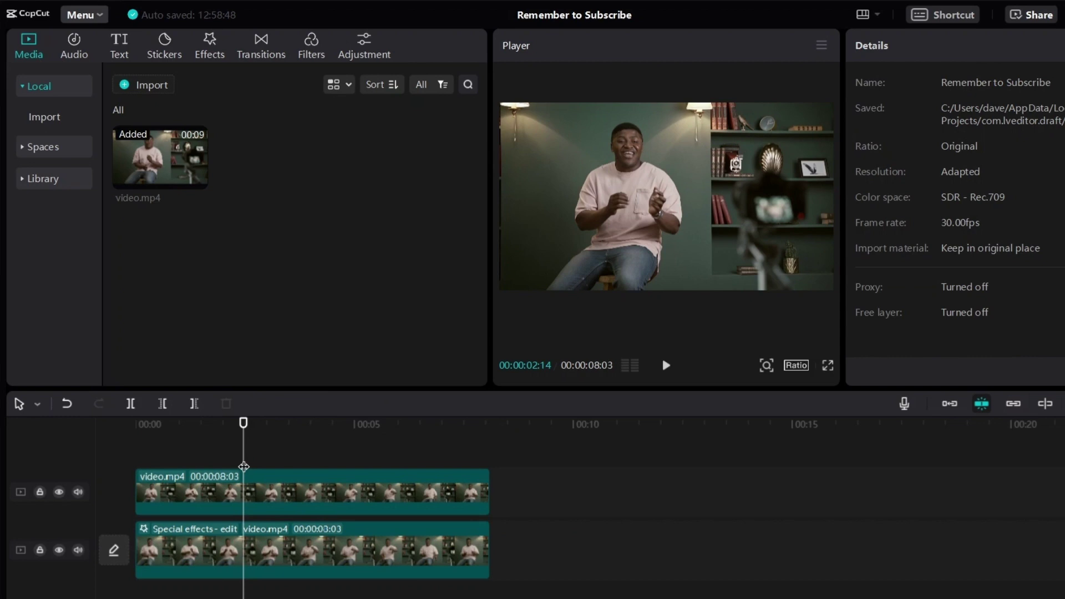
- Turn on Auto cutout for the top, unblurred video.mp4 copy
{"action": "left_click", "coordinate": [285, 490]}
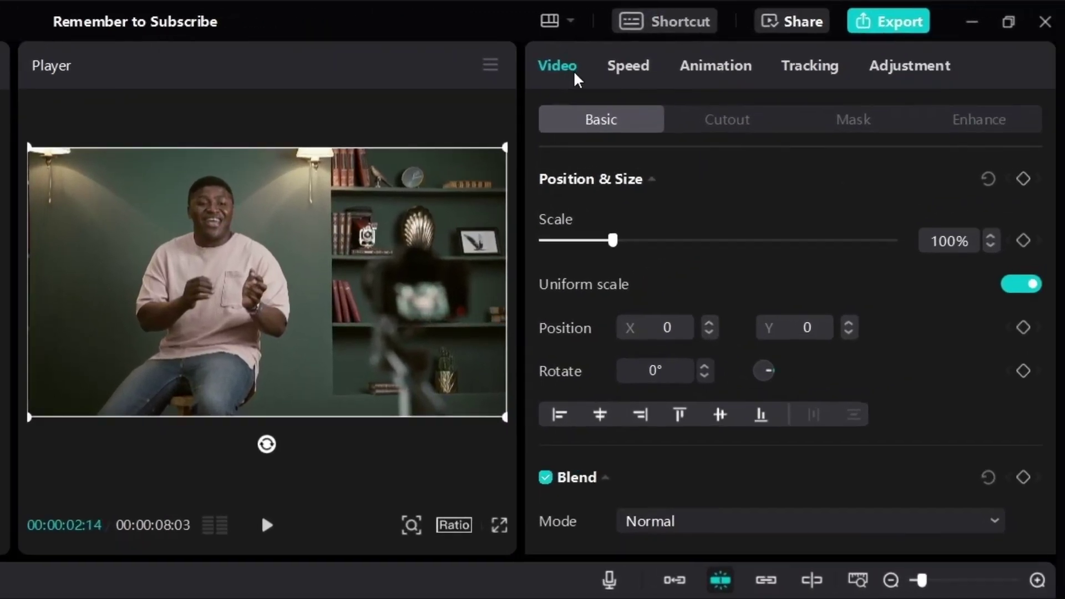
{"action": "left_click", "coordinate": [717, 130]}
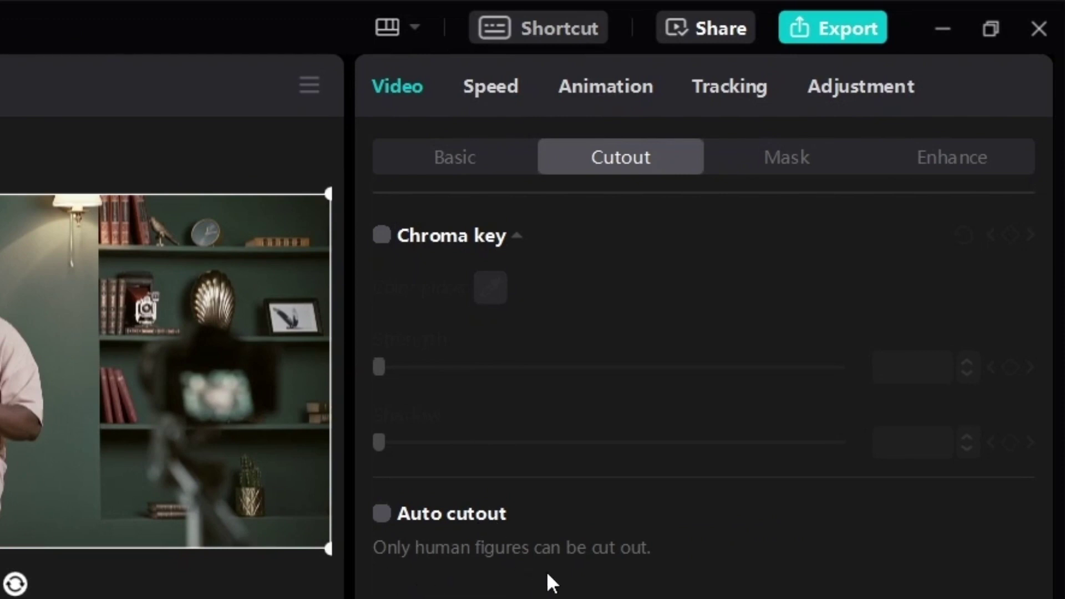
{"action": "left_click", "coordinate": [381, 513]}
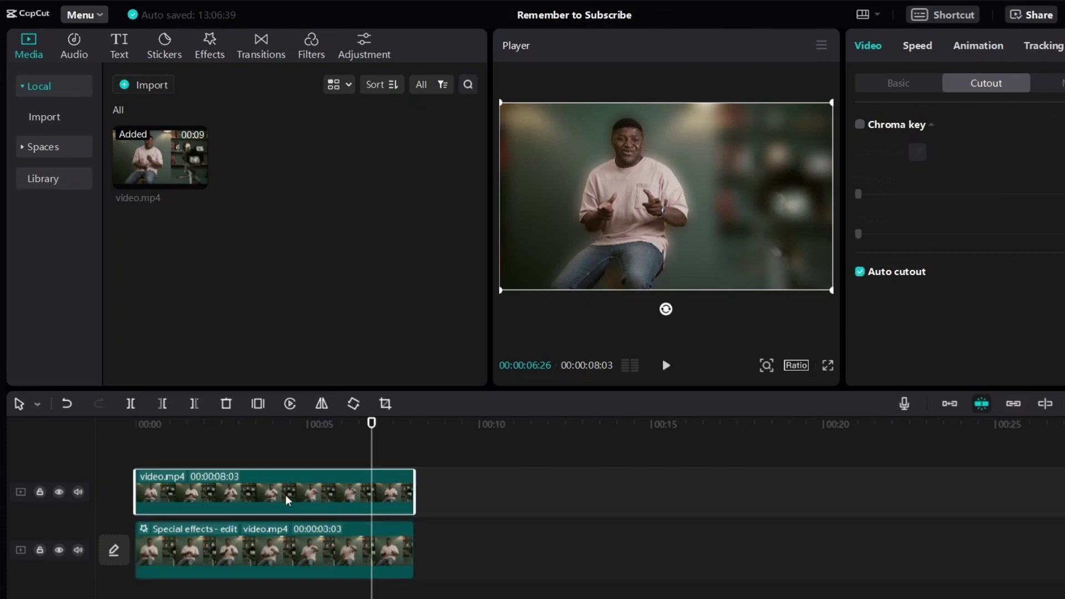
- Shift the top clip to start near 10 seconds and play from the beginning
{"action": "left_click_drag", "start_coordinate": [285, 494], "coordinate": [624, 495]}
{"action": "left_click", "coordinate": [161, 490]}
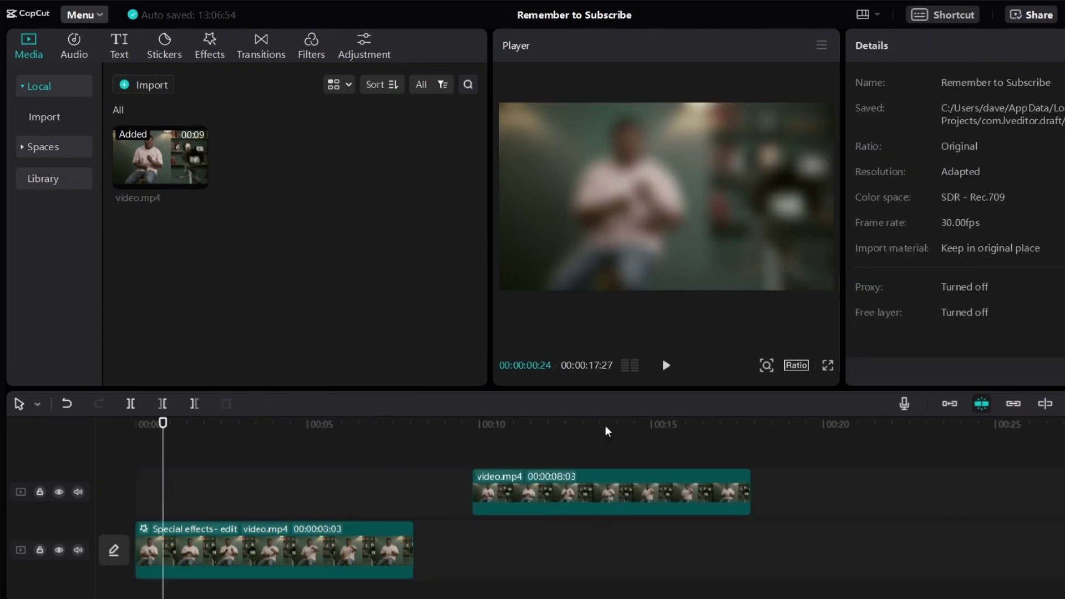
{"action": "left_click", "coordinate": [667, 366]}
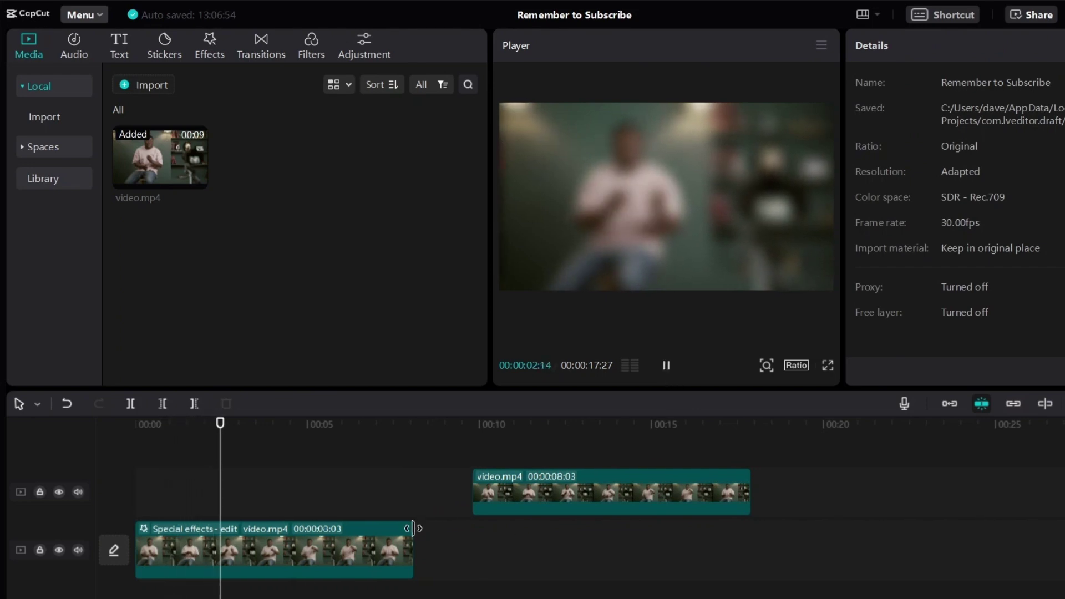
- Preview the cut-out man on black from the 10-second mark
{"action": "left_click", "coordinate": [482, 426]}
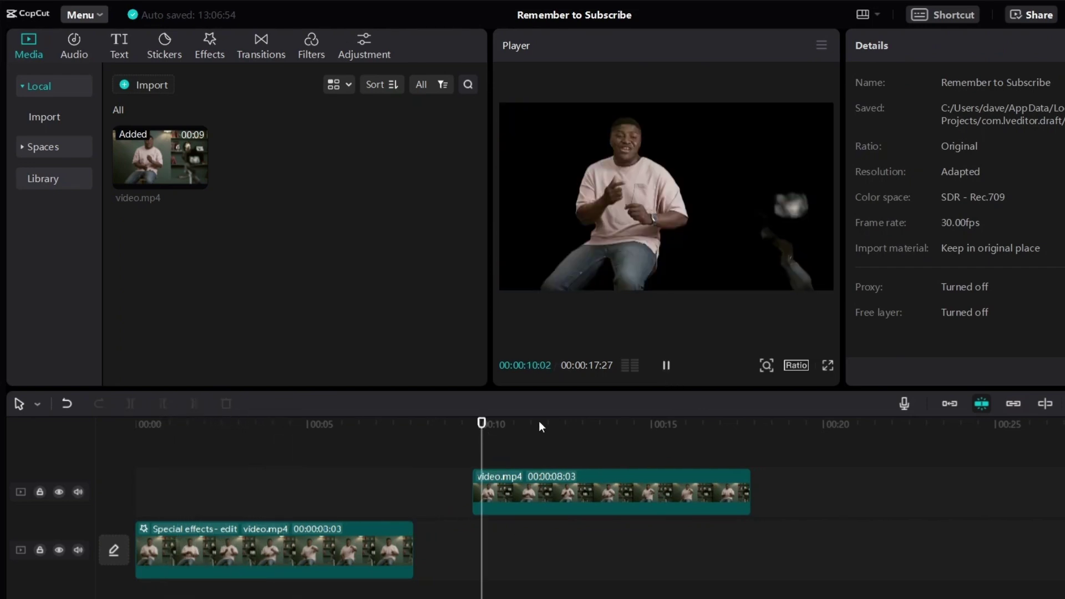
{"action": "left_click", "coordinate": [664, 366]}
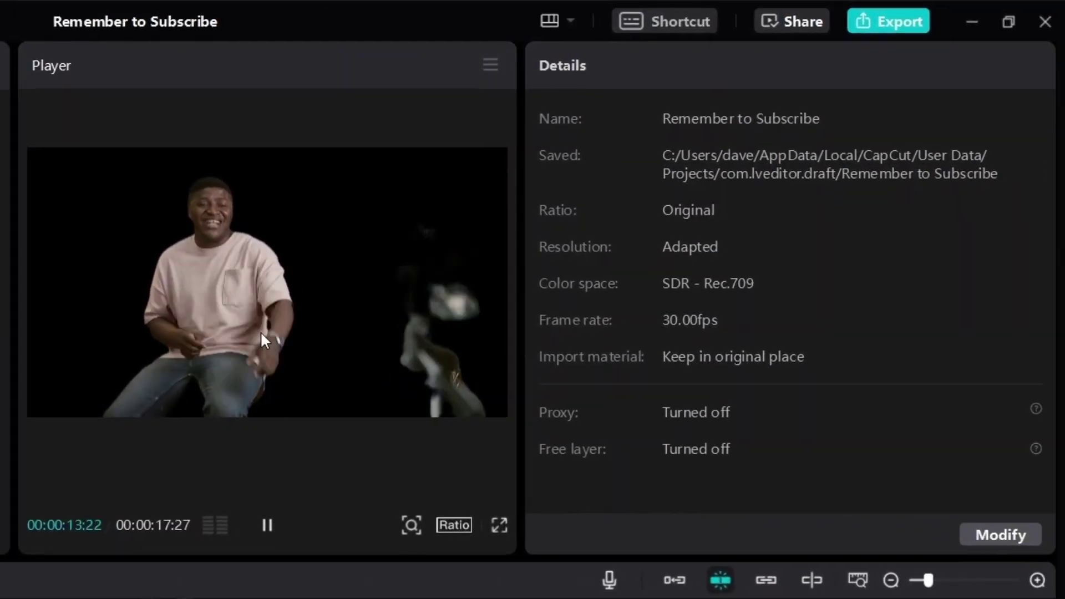
{"action": "left_click", "coordinate": [261, 510]}
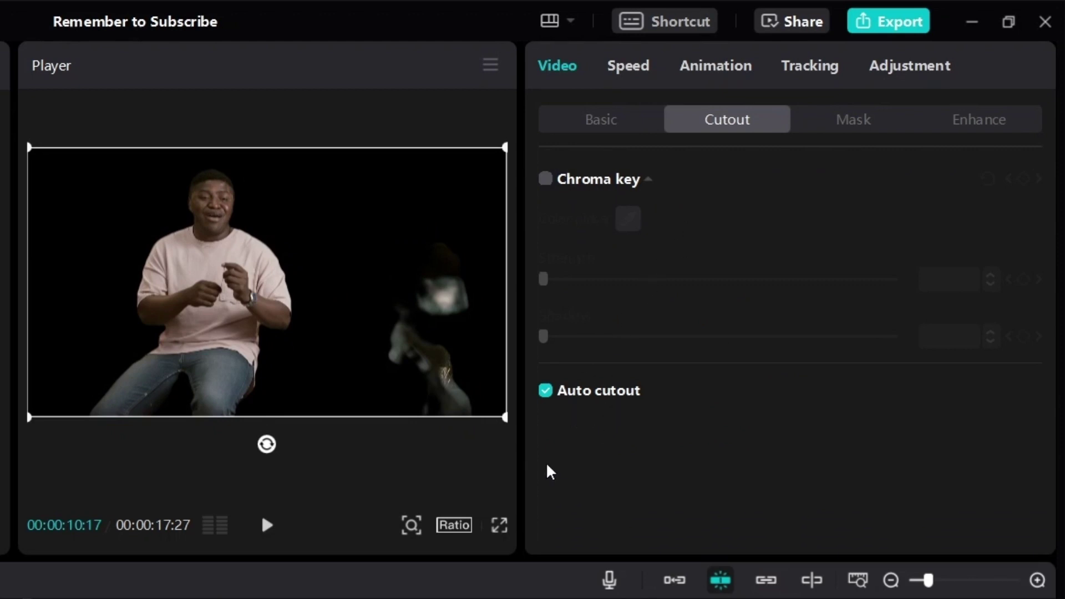
{"action": "left_click", "coordinate": [267, 524]}
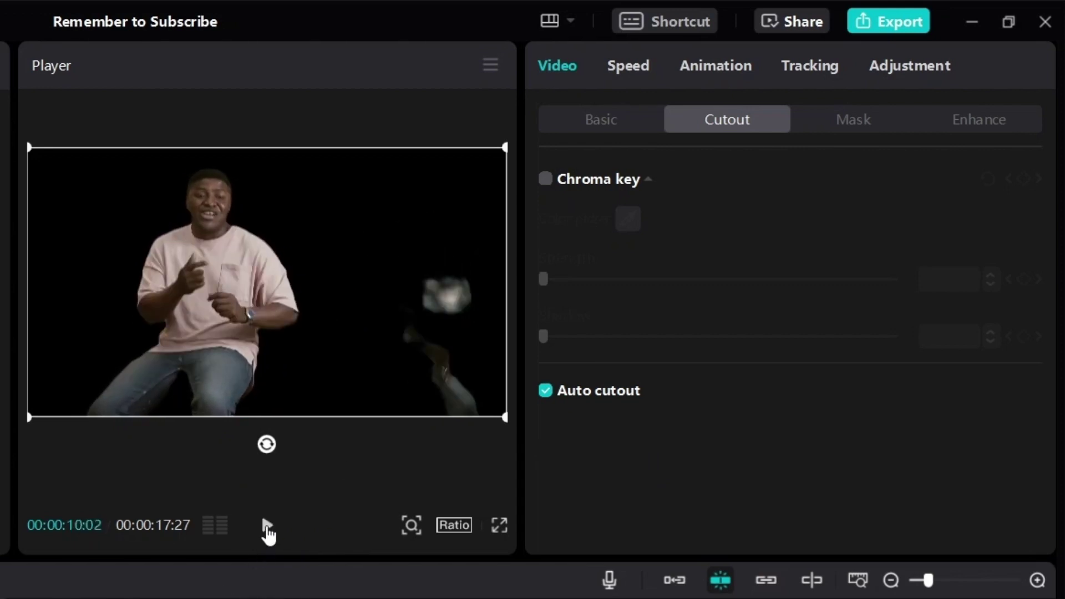
{"action": "left_click", "coordinate": [267, 526]}
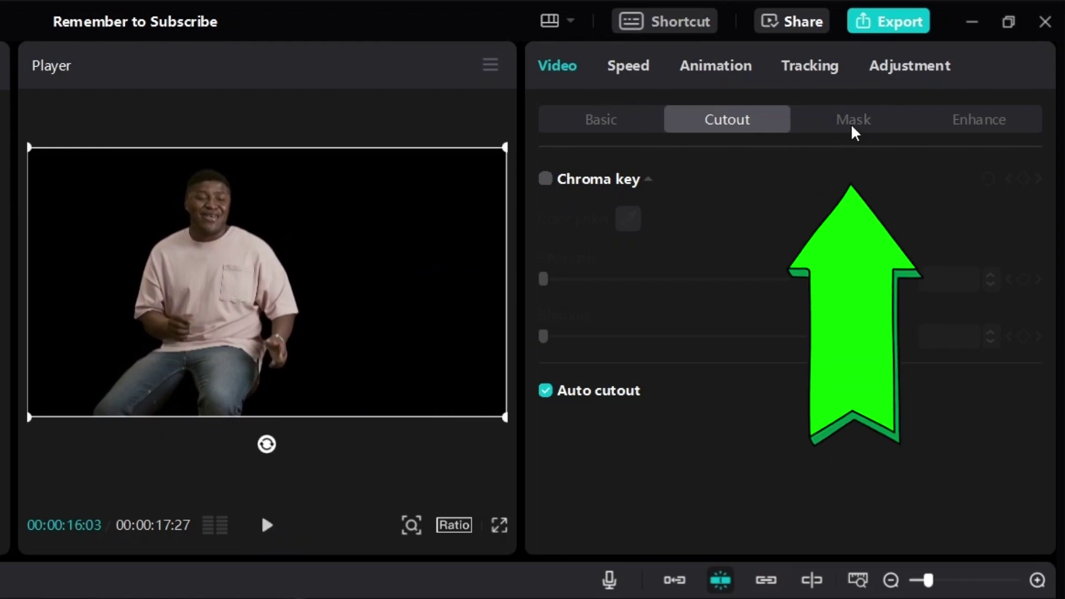
- Try Split, Filmstrip, Circle and Rectangle masks on the cut-out clip, repositioning them
{"action": "left_click", "coordinate": [865, 136]}
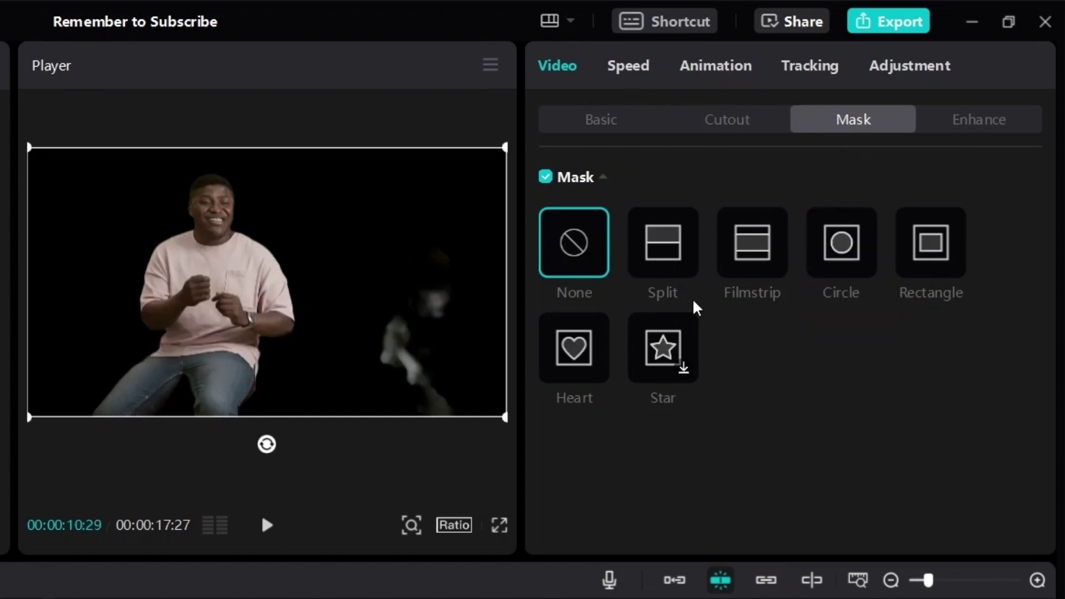
{"action": "left_click", "coordinate": [668, 252]}
{"action": "left_click", "coordinate": [767, 260]}
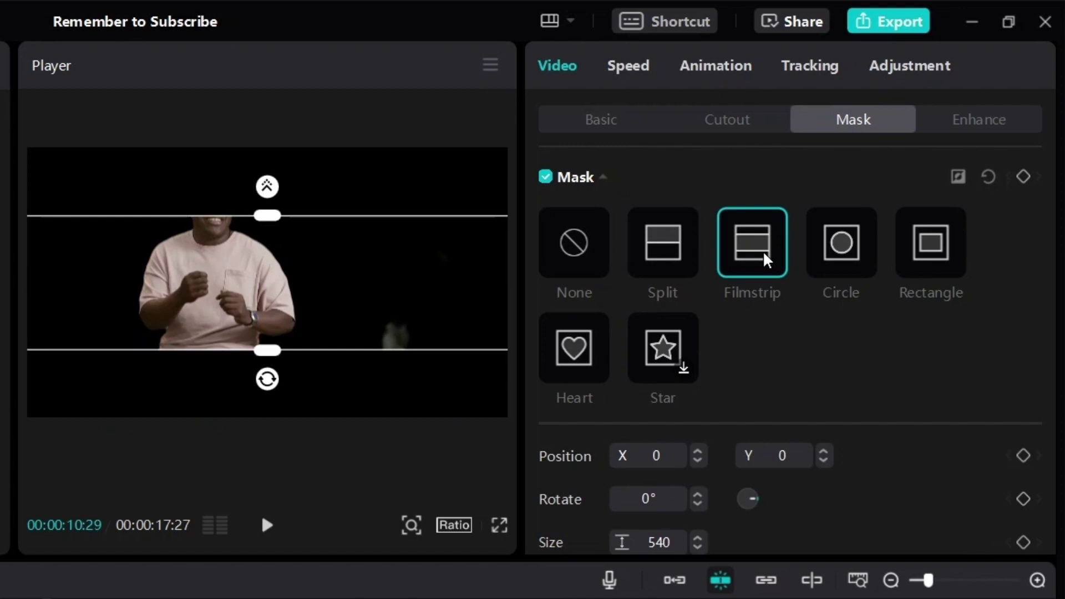
{"action": "left_click", "coordinate": [841, 297]}
{"action": "left_click_drag", "start_coordinate": [293, 340], "coordinate": [186, 251]}
{"action": "left_click", "coordinate": [930, 233]}
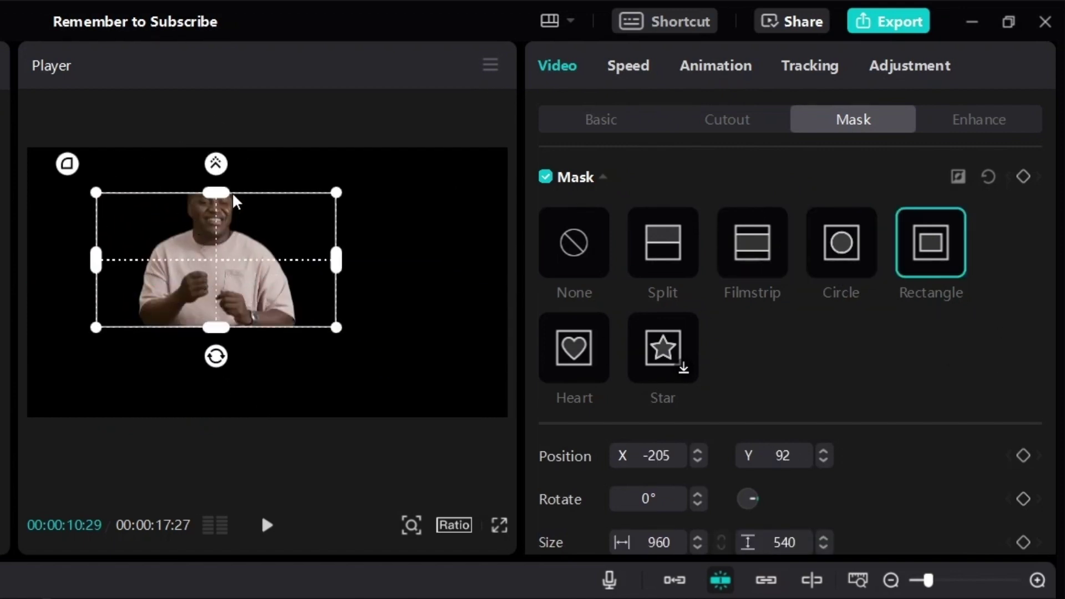
{"action": "left_click_drag", "start_coordinate": [231, 193], "coordinate": [222, 170]}
- Try Heart and Star masks, then set the mask to None and play the clip
{"action": "left_click", "coordinate": [574, 348]}
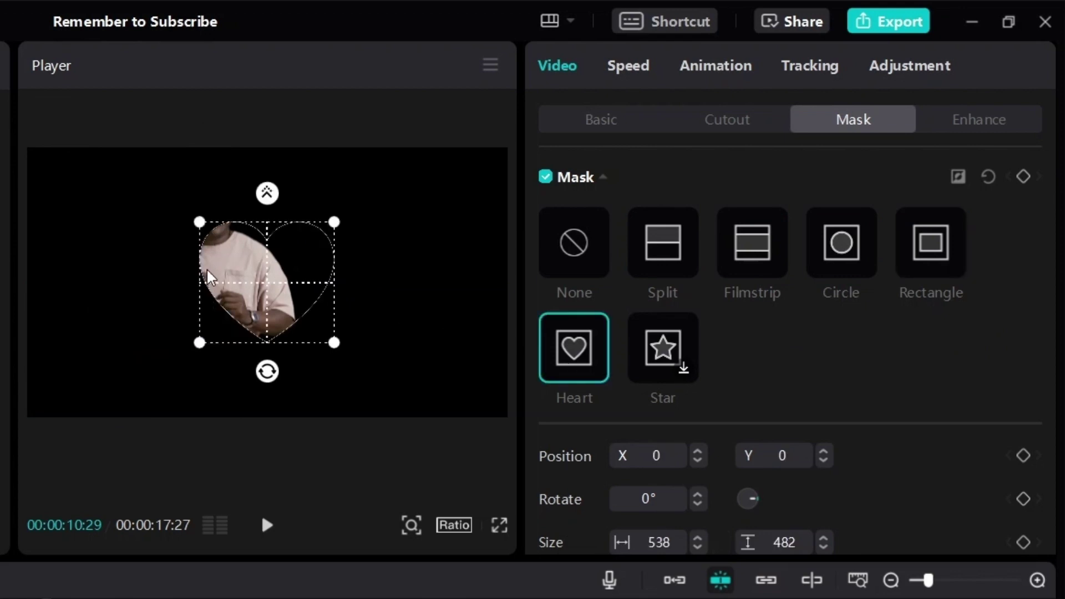
{"action": "left_click_drag", "start_coordinate": [261, 304], "coordinate": [191, 250]}
{"action": "left_click", "coordinate": [667, 355]}
{"action": "left_click_drag", "start_coordinate": [275, 285], "coordinate": [208, 260]}
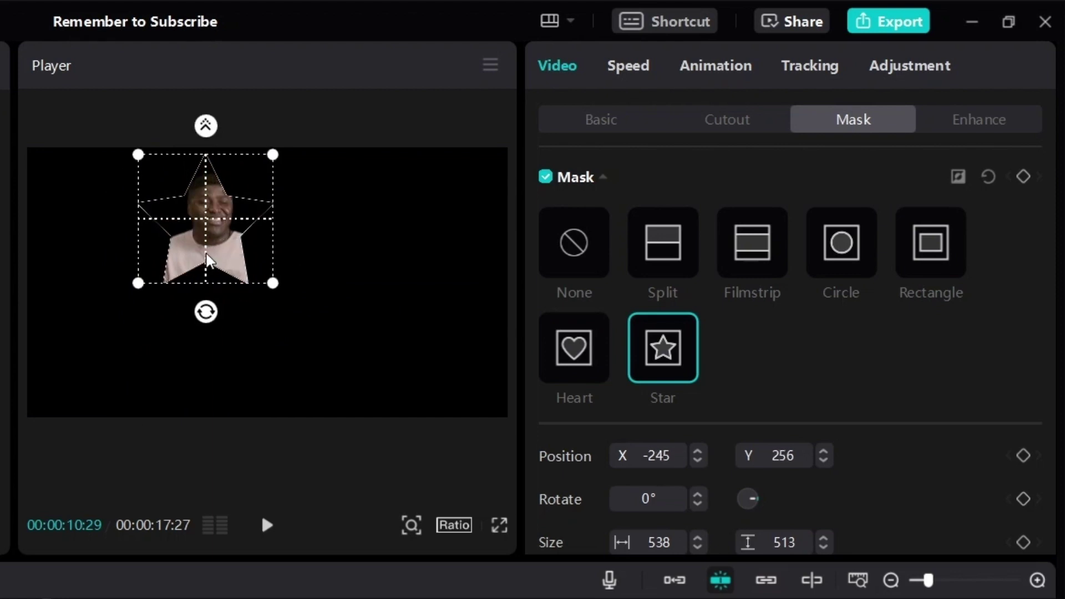
{"action": "left_click", "coordinate": [848, 257]}
{"action": "left_click", "coordinate": [927, 251]}
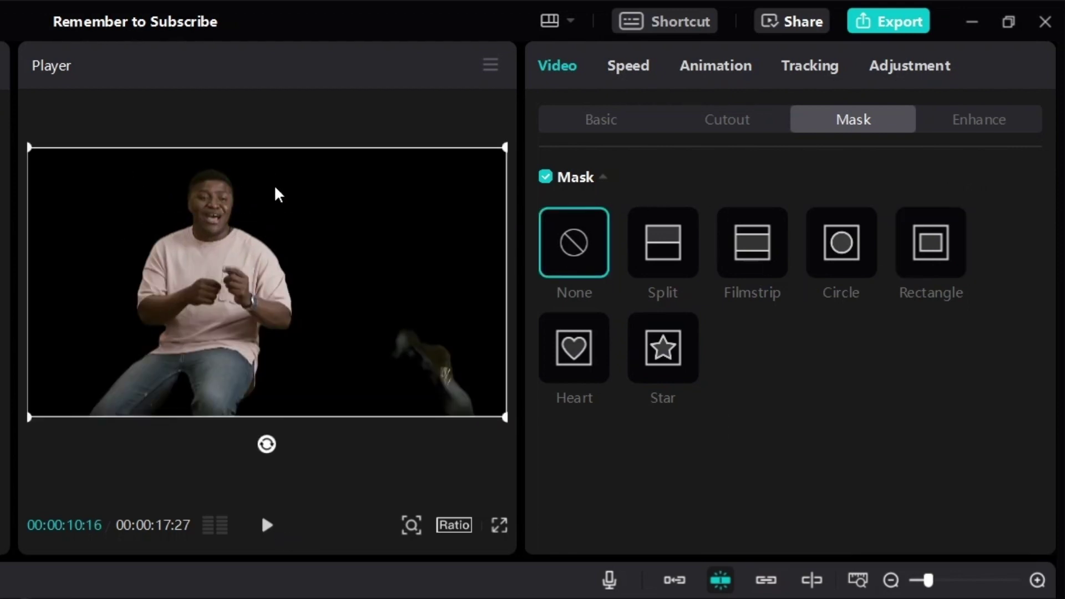
{"action": "left_click", "coordinate": [268, 525]}
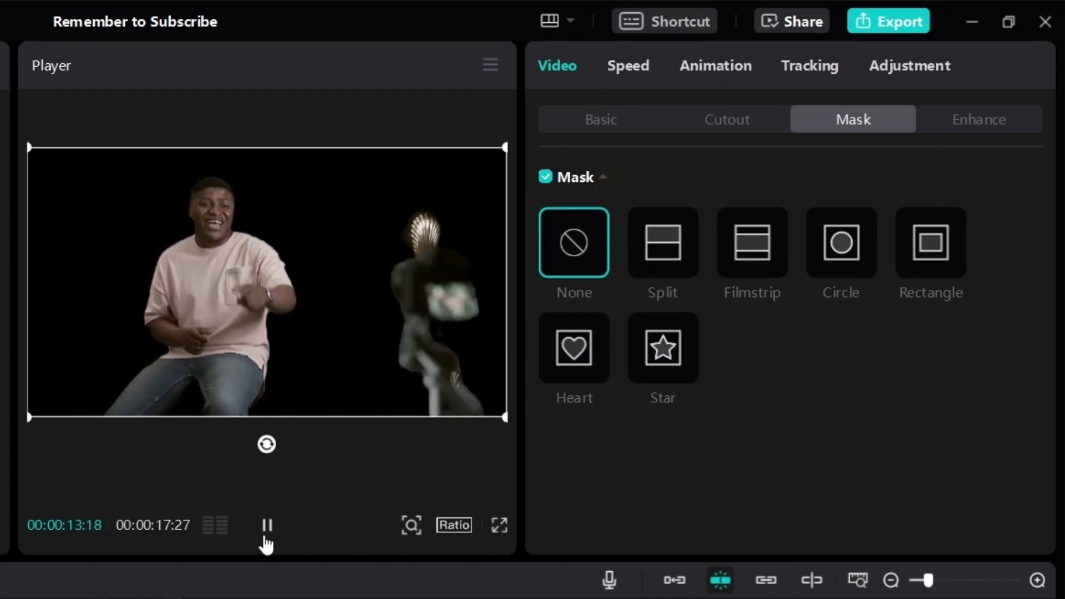
- Fit a 916 × 1080 rectangle mask over the man on the left, then play it back
{"action": "left_click", "coordinate": [934, 257]}
{"action": "left_click_drag", "start_coordinate": [309, 335], "coordinate": [257, 311]}
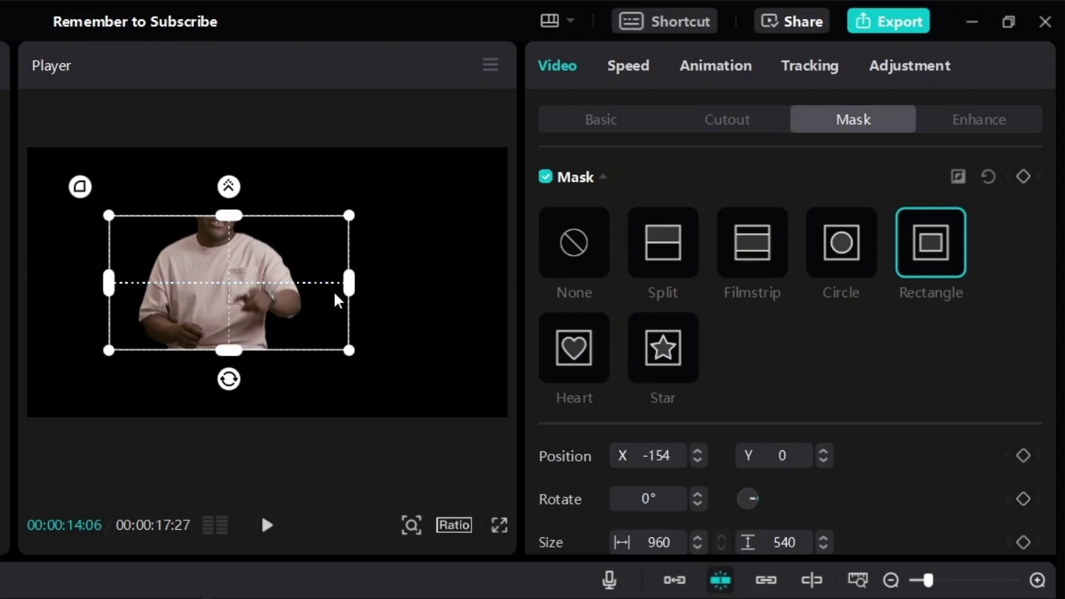
{"action": "left_click_drag", "start_coordinate": [352, 295], "coordinate": [320, 294]}
{"action": "left_click_drag", "start_coordinate": [230, 332], "coordinate": [218, 416]}
{"action": "left_click_drag", "start_coordinate": [233, 275], "coordinate": [232, 240]}
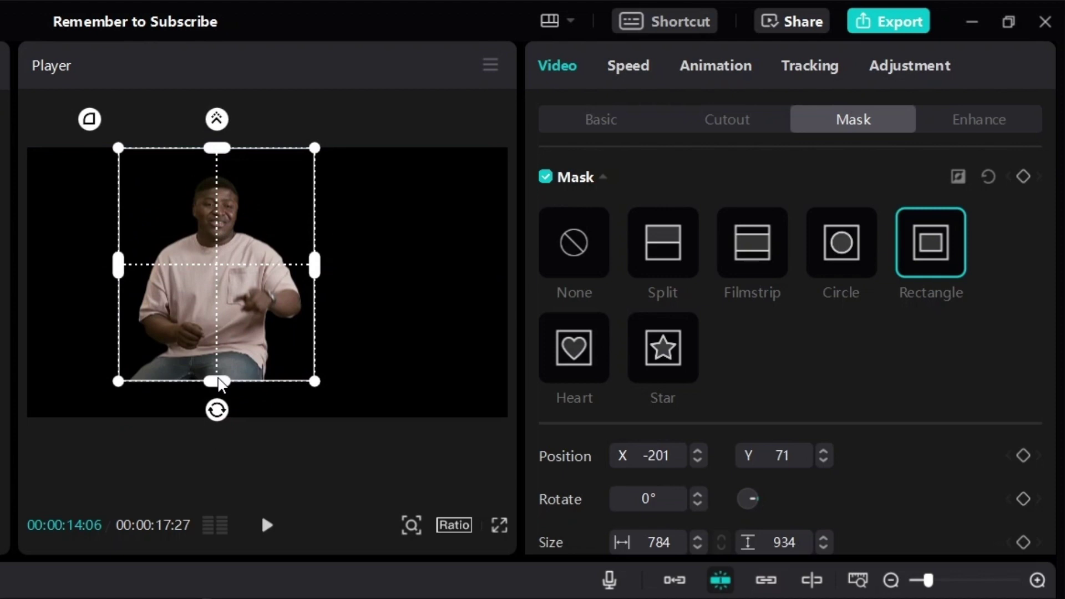
{"action": "left_click_drag", "start_coordinate": [216, 381], "coordinate": [217, 400]}
{"action": "left_click_drag", "start_coordinate": [232, 178], "coordinate": [217, 199]}
{"action": "left_click_drag", "start_coordinate": [300, 283], "coordinate": [324, 285]}
{"action": "left_click_drag", "start_coordinate": [247, 286], "coordinate": [261, 286]}
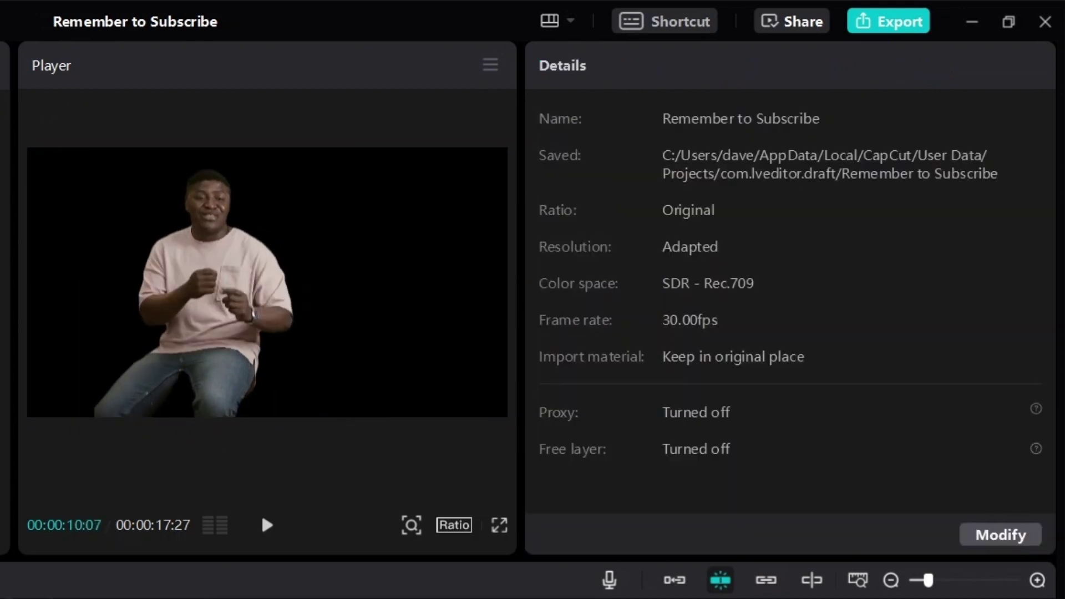
{"action": "key", "text": "space"}
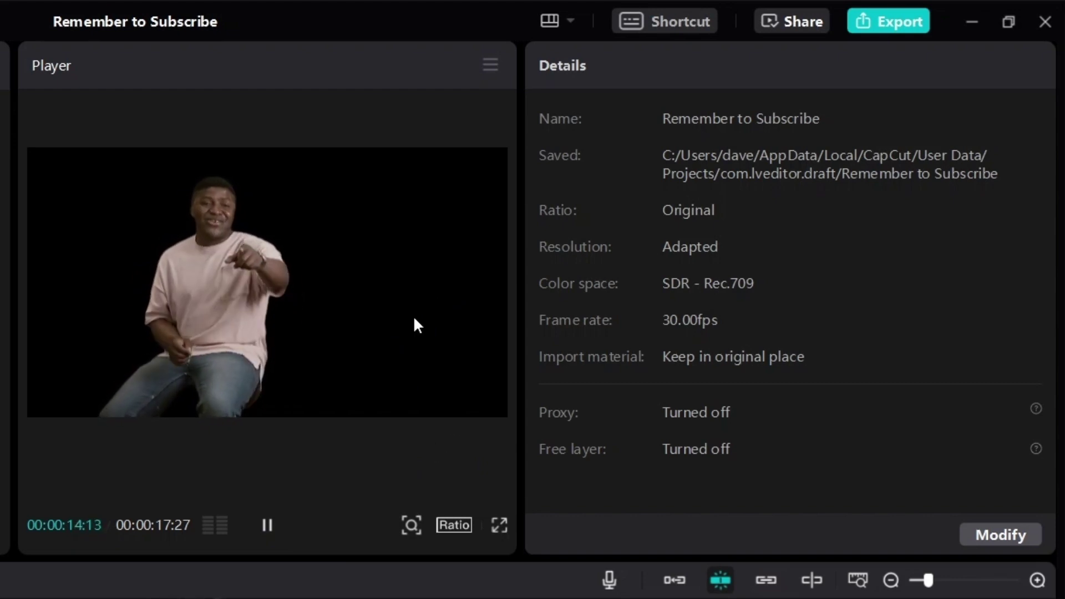
- Drag the masked clip to 00:00 and play the combined blurred-background result from the start
{"action": "left_click", "coordinate": [276, 591]}
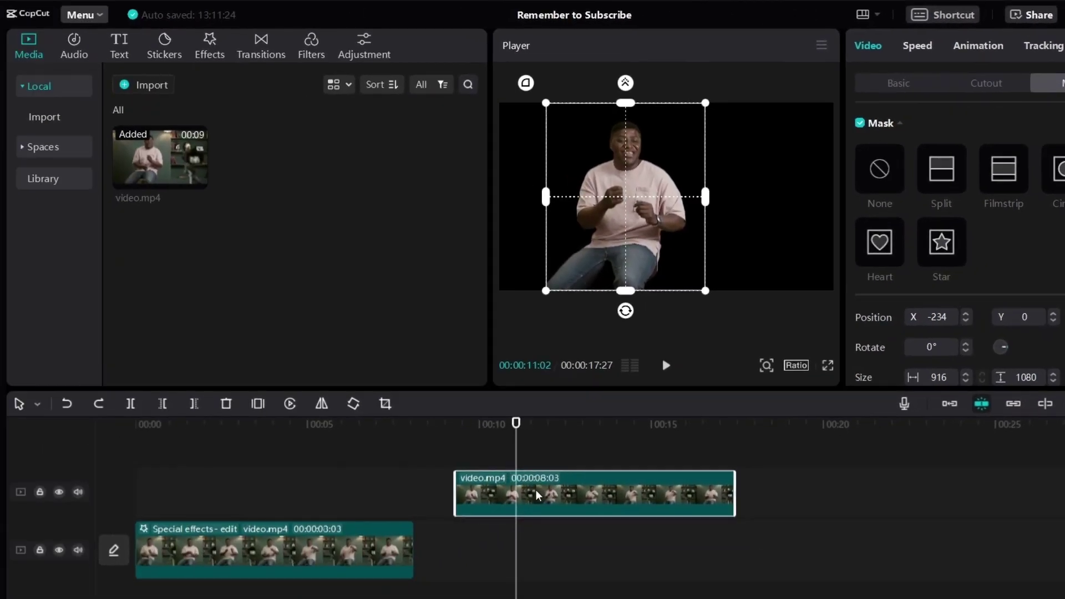
{"action": "left_click_drag", "start_coordinate": [535, 489], "coordinate": [213, 493]}
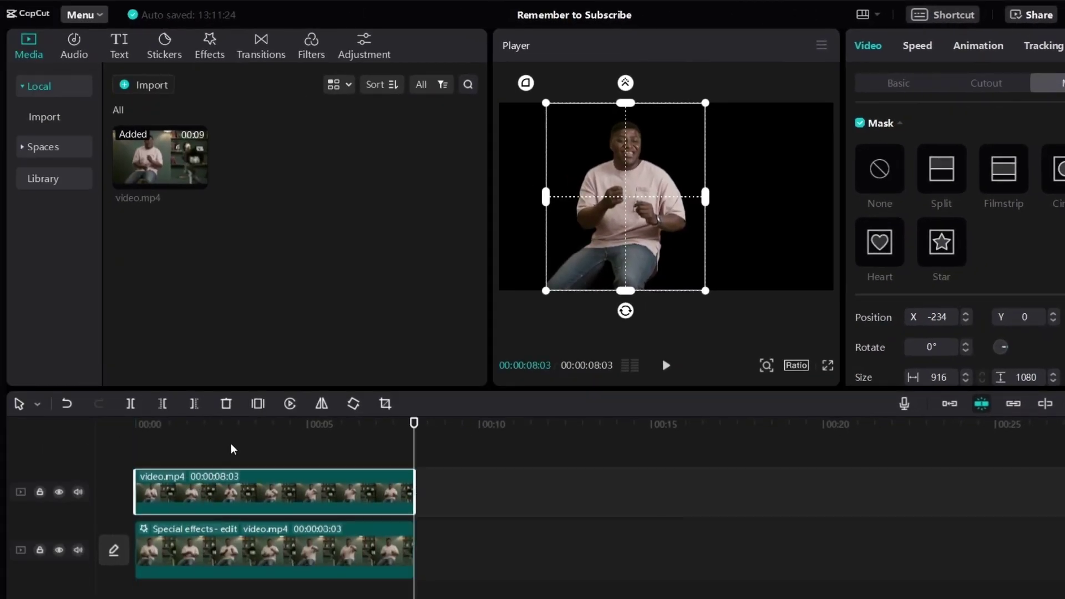
{"action": "left_click", "coordinate": [223, 427]}
{"action": "left_click_drag", "start_coordinate": [223, 427], "coordinate": [135, 427]}
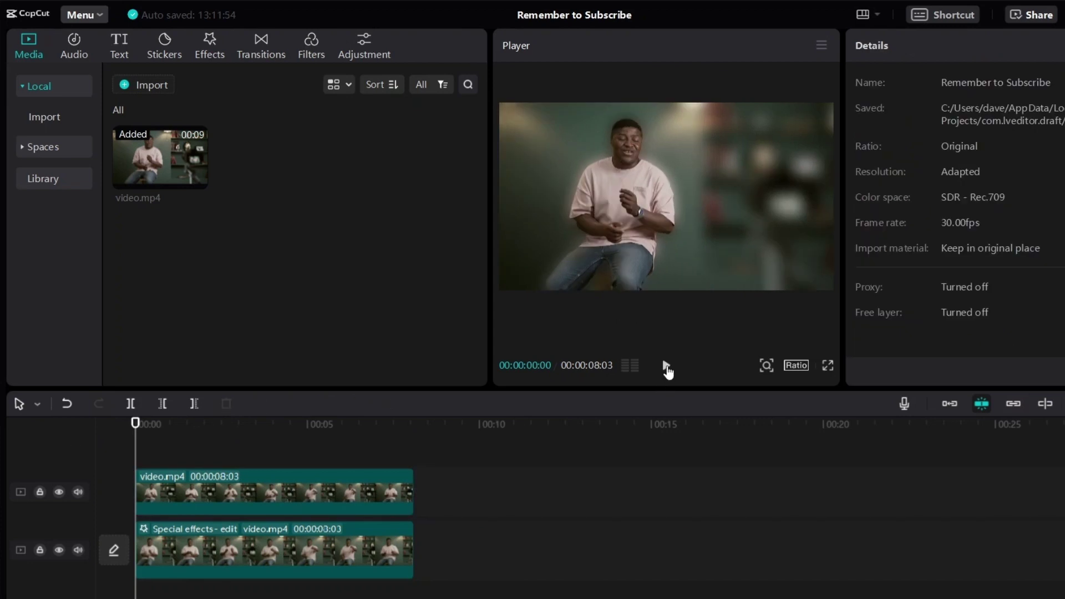
{"action": "left_click", "coordinate": [666, 366]}
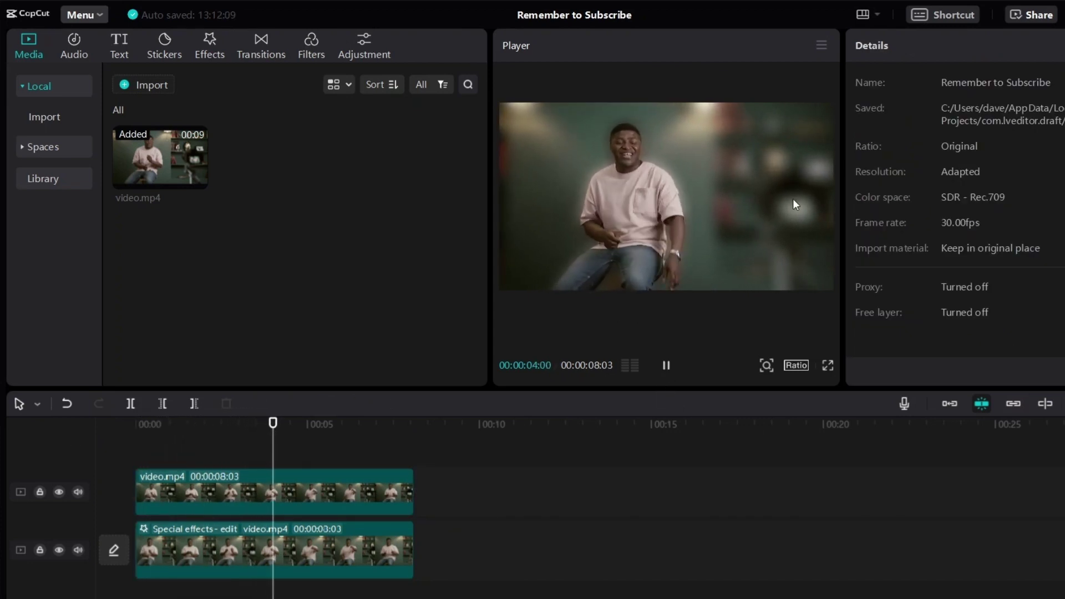
{"action": "left_click", "coordinate": [666, 365]}
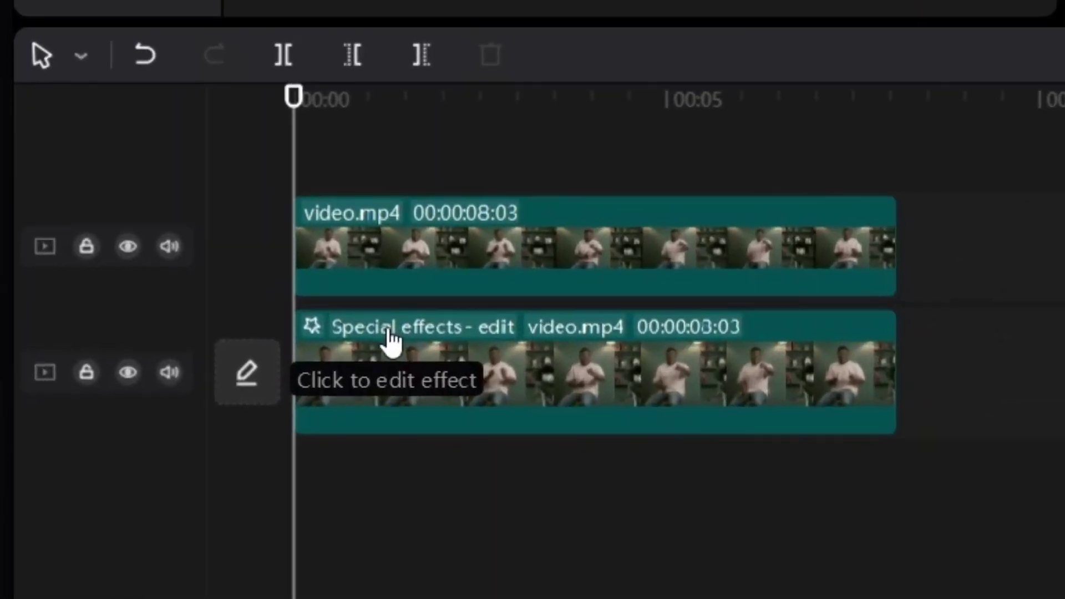
{"action": "left_click", "coordinate": [389, 339]}
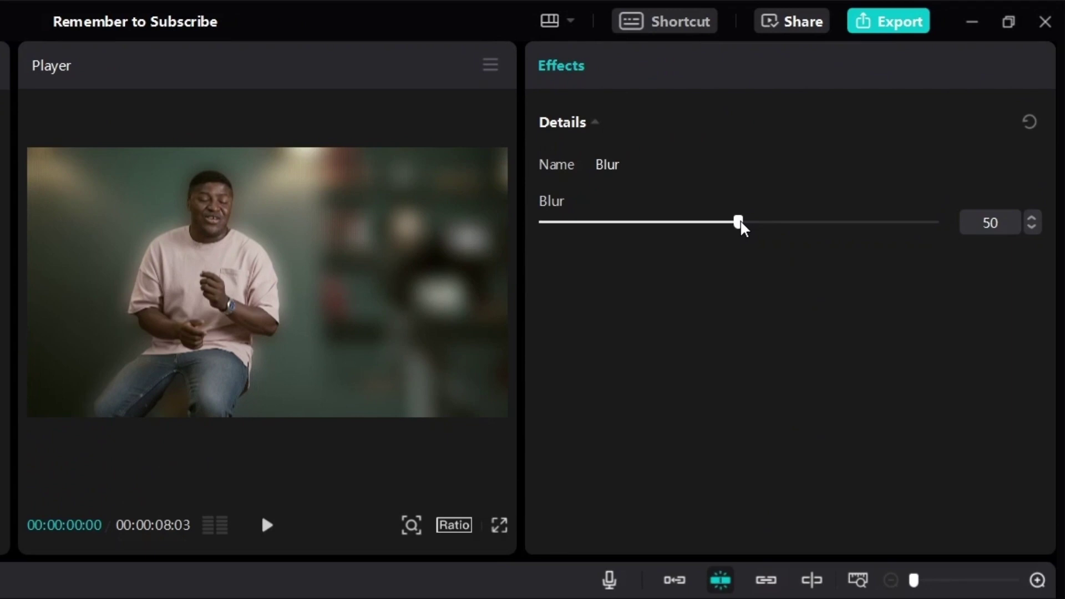
{"action": "key", "text": "Delete"}
{"action": "left_click", "coordinate": [267, 526]}
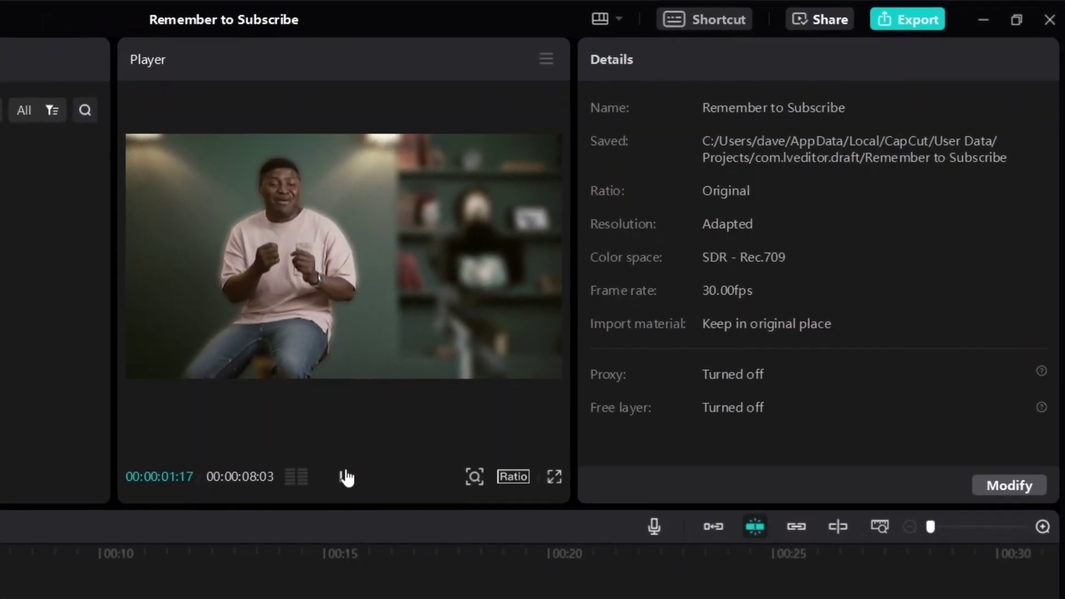